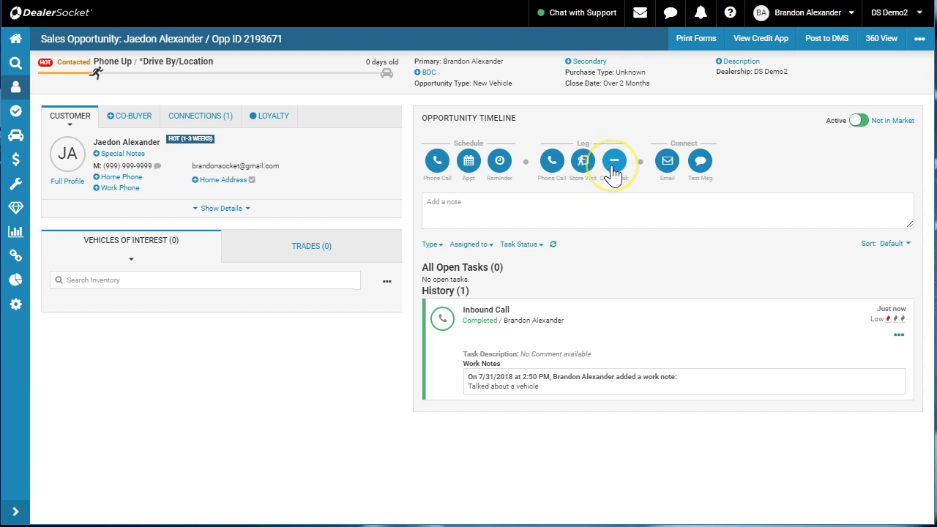
pyautogui.click(615, 168)
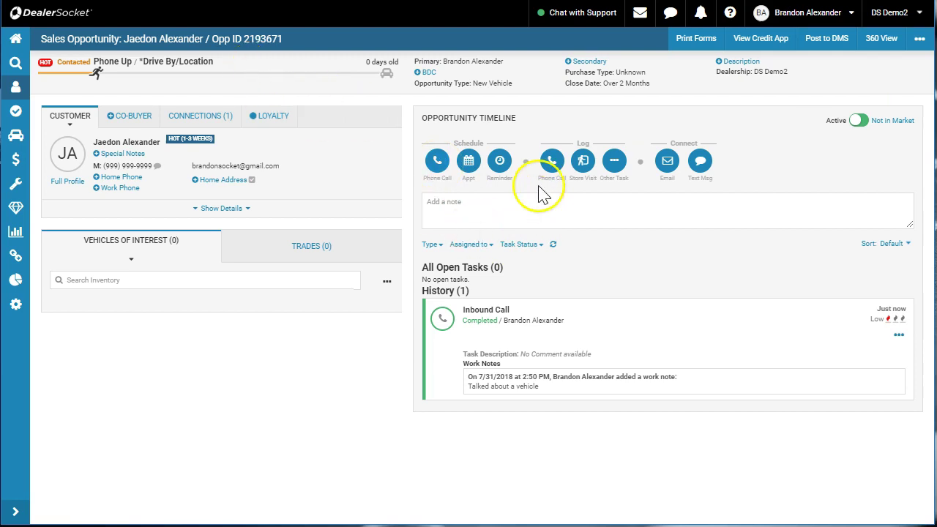
# Log an inbound phone call with the result Spoke to customer and the work note "Wants to come in on saturday"
pyautogui.click(552, 162)
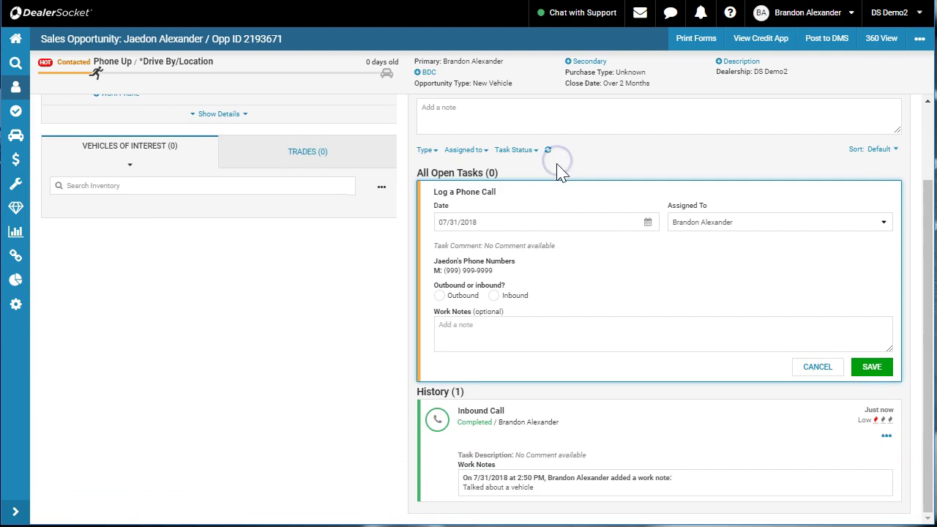
pyautogui.click(496, 300)
pyautogui.click(466, 322)
pyautogui.click(479, 357)
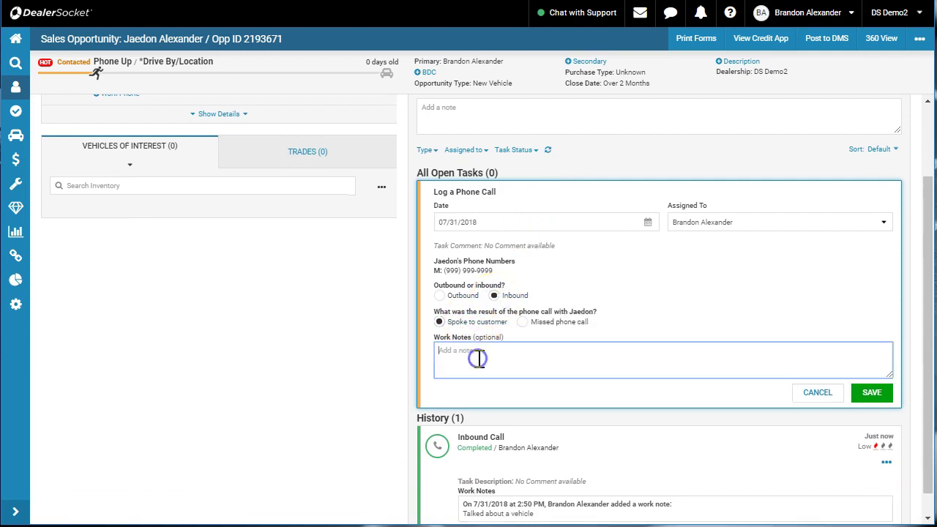
pyautogui.write('Wants to come in on saturday')
pyautogui.click(870, 397)
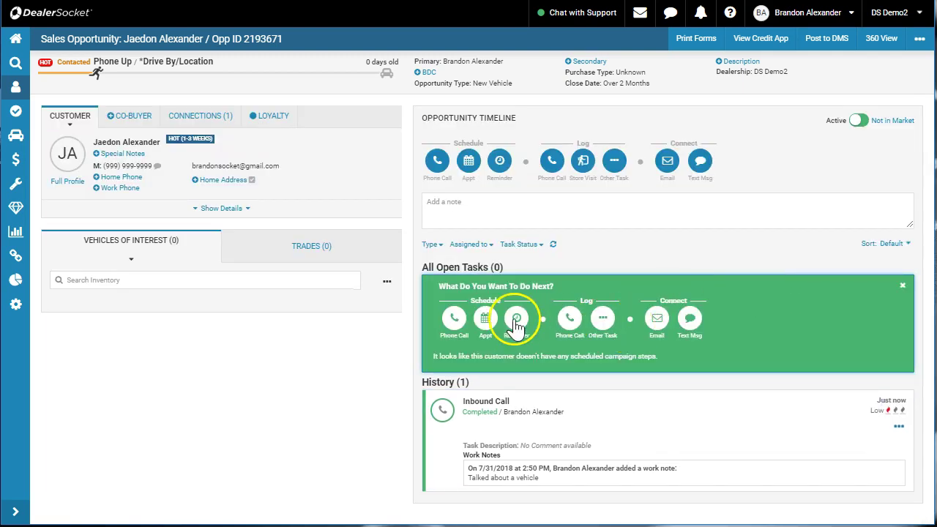
# Schedule an appointment for 08/04/2018 at 9:15 AM with the comment "TD appt on the XR450 Truck"
pyautogui.click(485, 318)
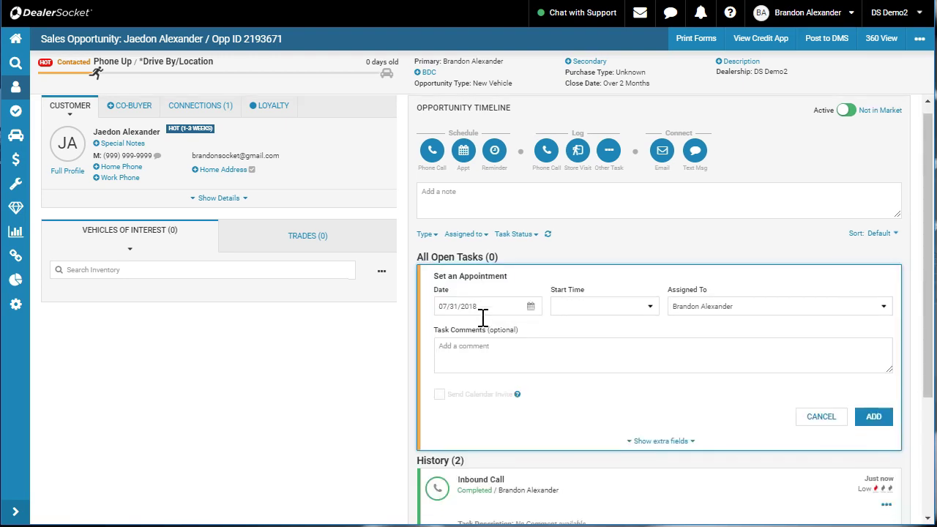
pyautogui.click(531, 136)
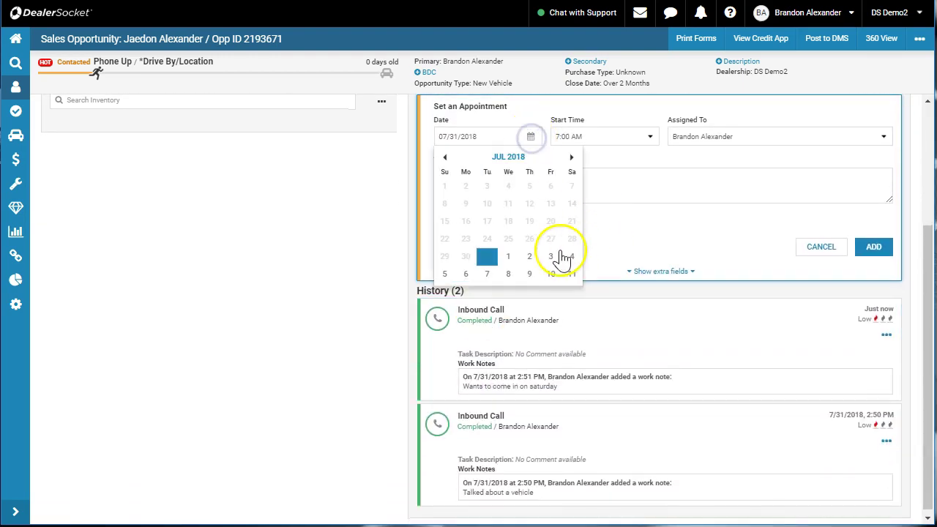
pyautogui.click(573, 258)
pyautogui.click(594, 137)
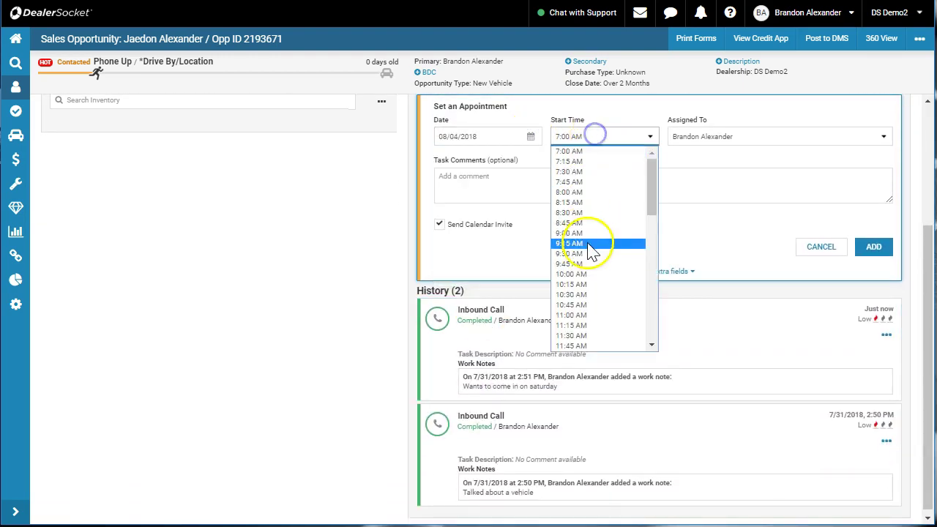
pyautogui.click(588, 245)
pyautogui.click(611, 204)
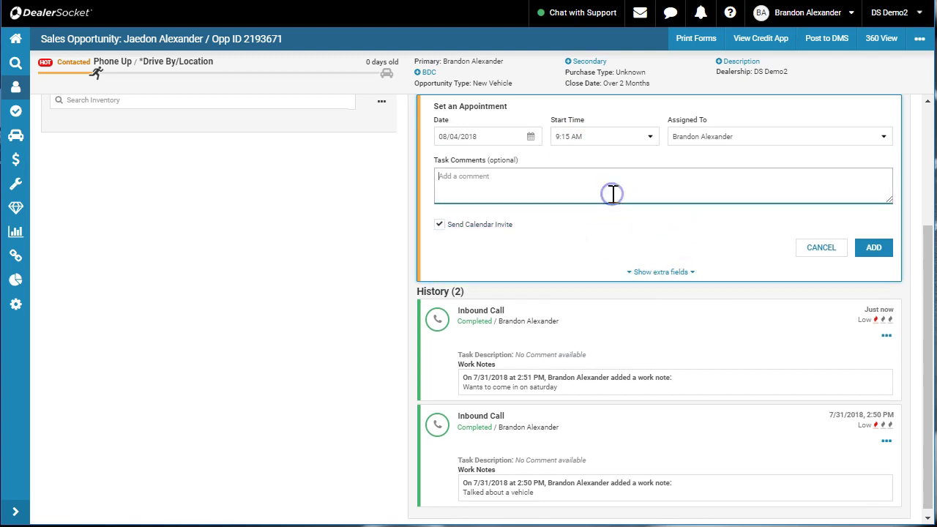
pyautogui.write('TD appt on the XR450 Truck')
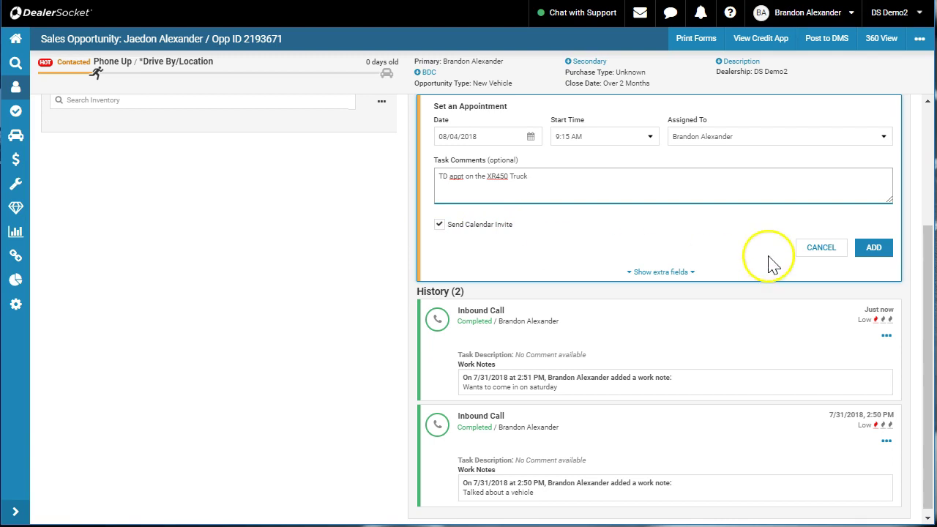
pyautogui.click(873, 248)
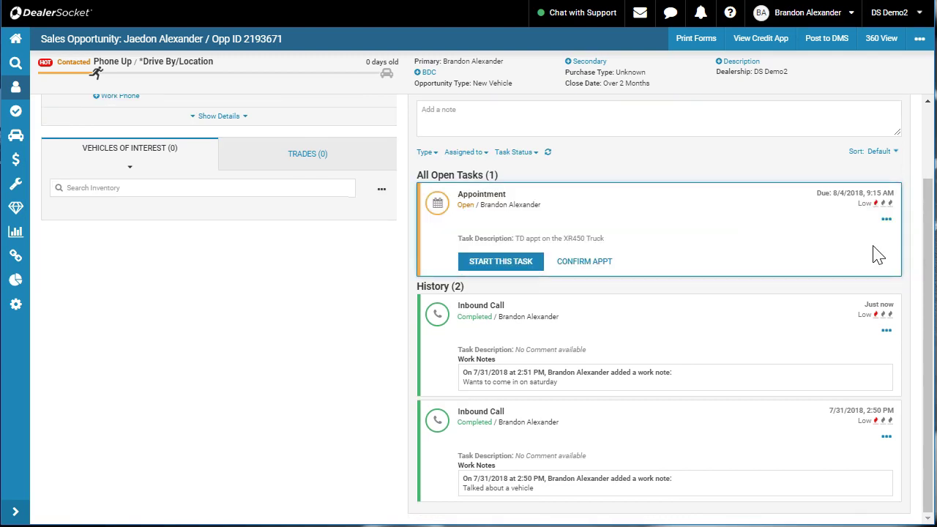
# Start the open appointment task for the XR450 Truck so its outcome can be logged
pyautogui.scroll(2, 805, 318)
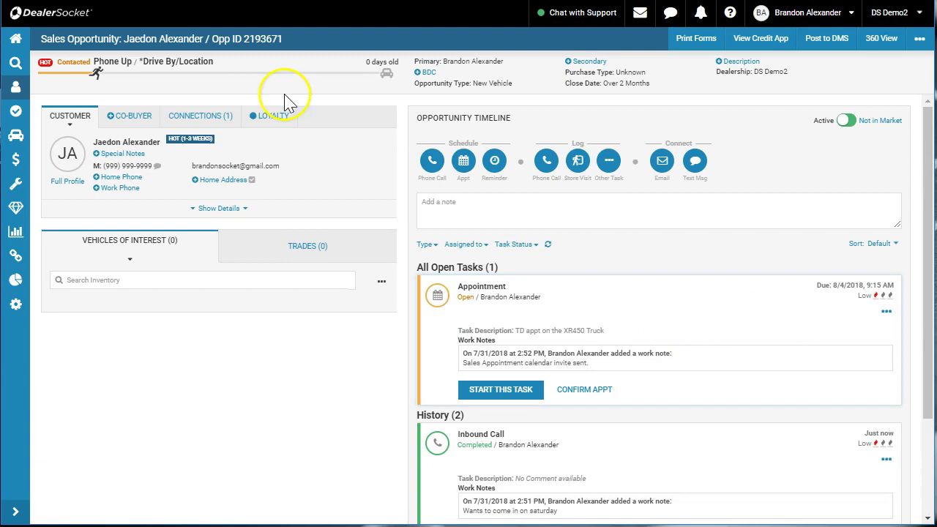
pyautogui.moveTo(78, 74)
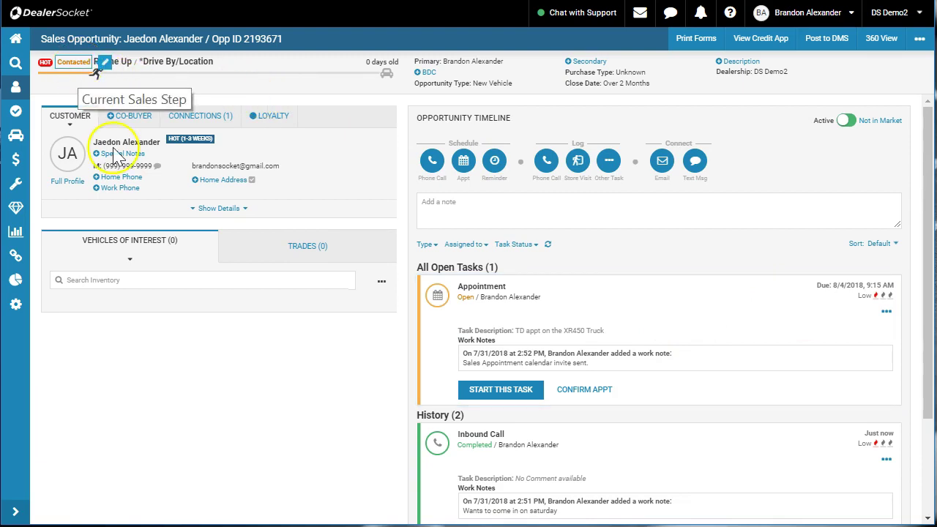
pyautogui.click(490, 388)
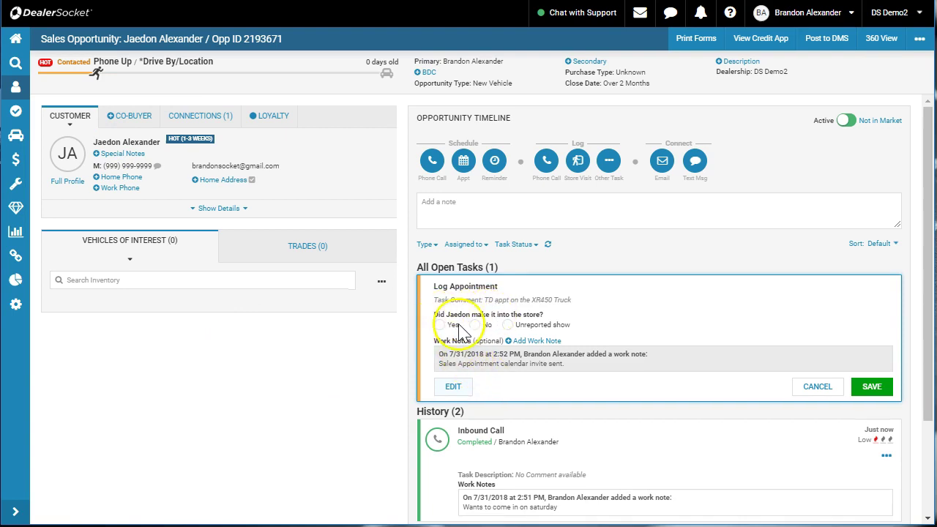
pyautogui.click(441, 325)
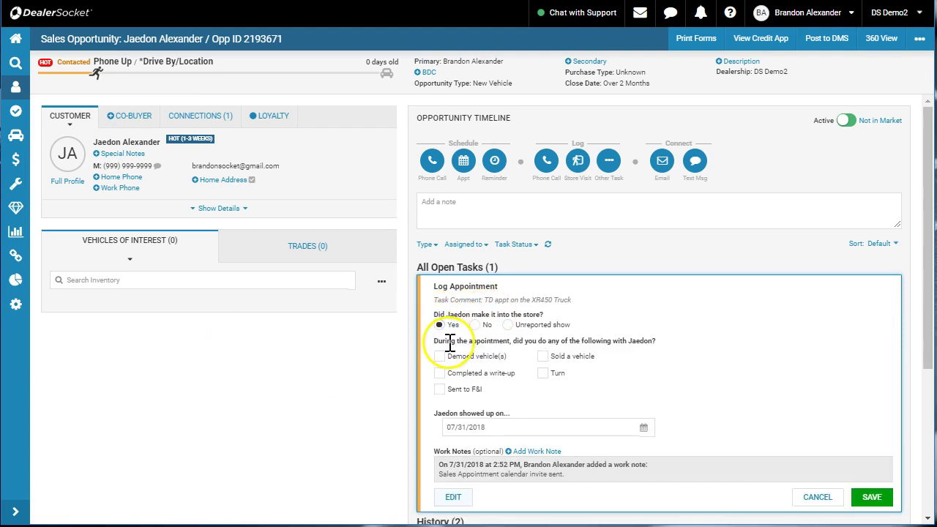
pyautogui.click(474, 325)
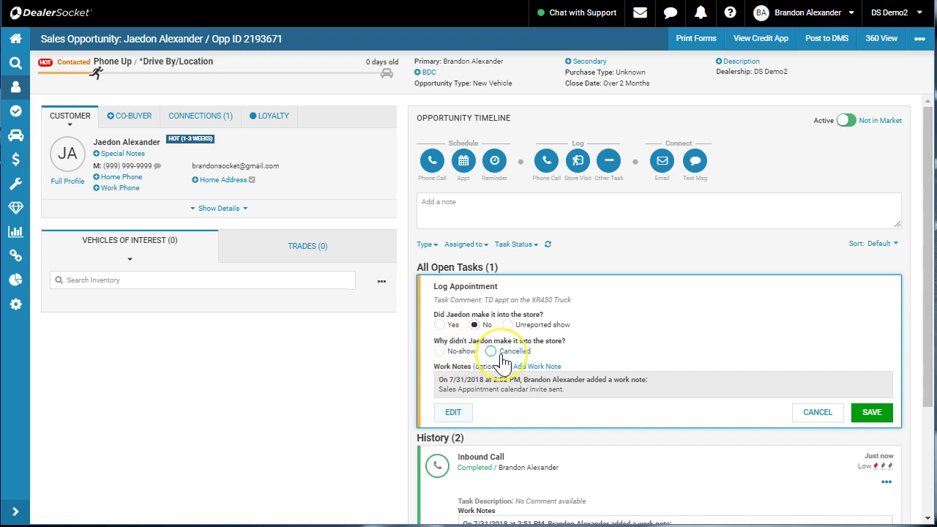
pyautogui.click(490, 352)
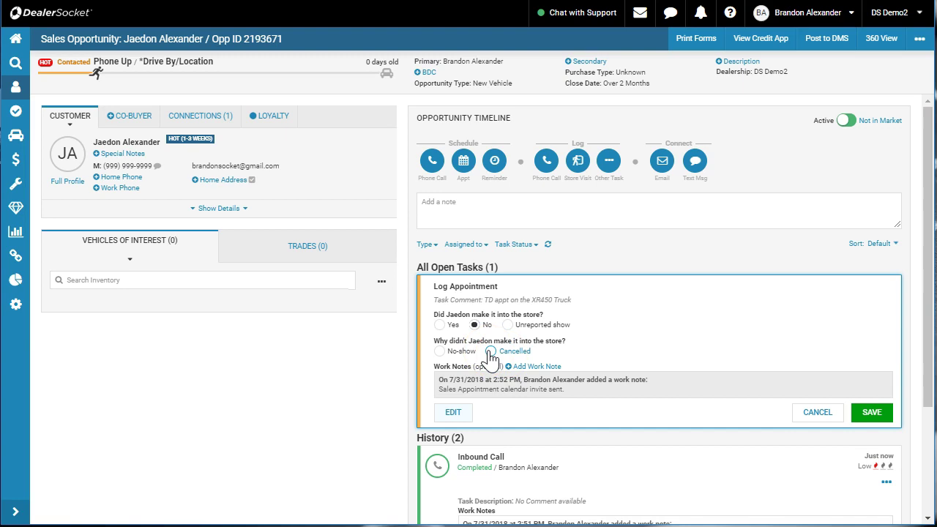
pyautogui.click(439, 352)
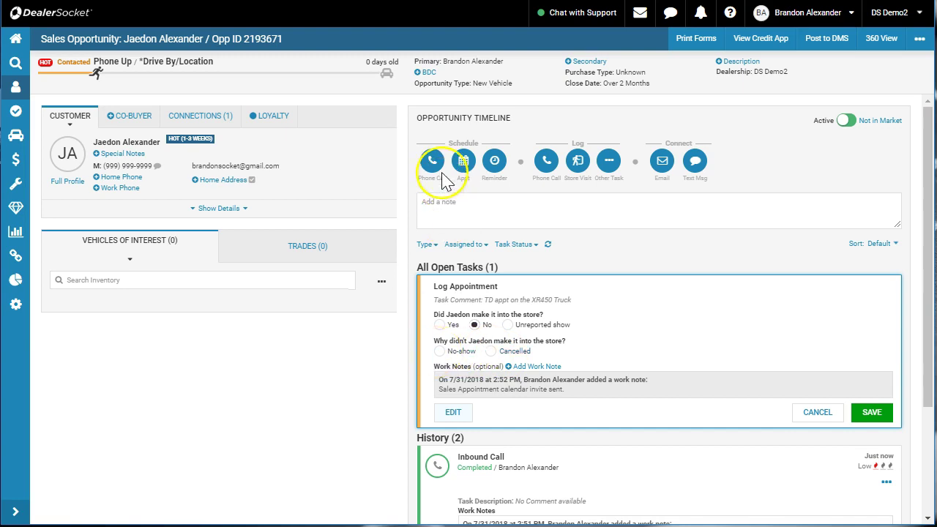
# Log that the customer made it into the store, with Demoed vehicle(s) and Completed a write-up, and save the appointment
pyautogui.click(440, 325)
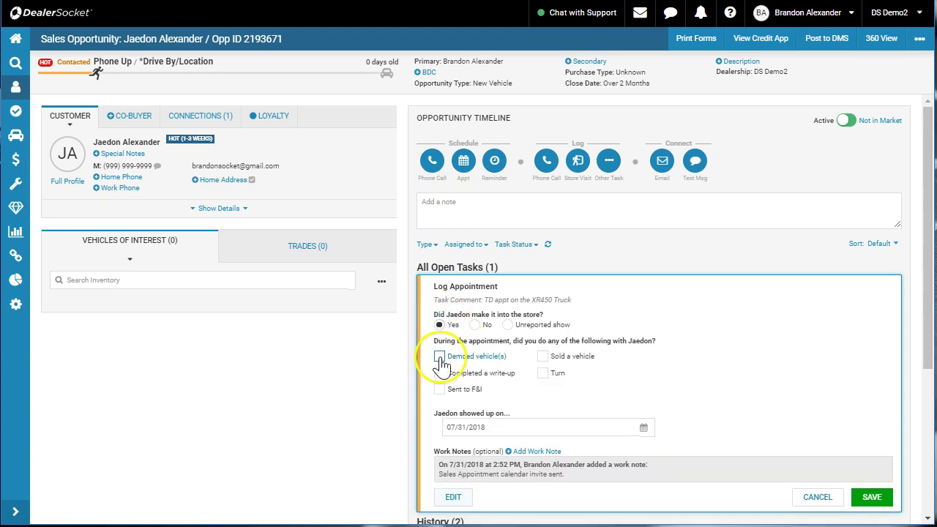
pyautogui.click(439, 355)
pyautogui.click(440, 373)
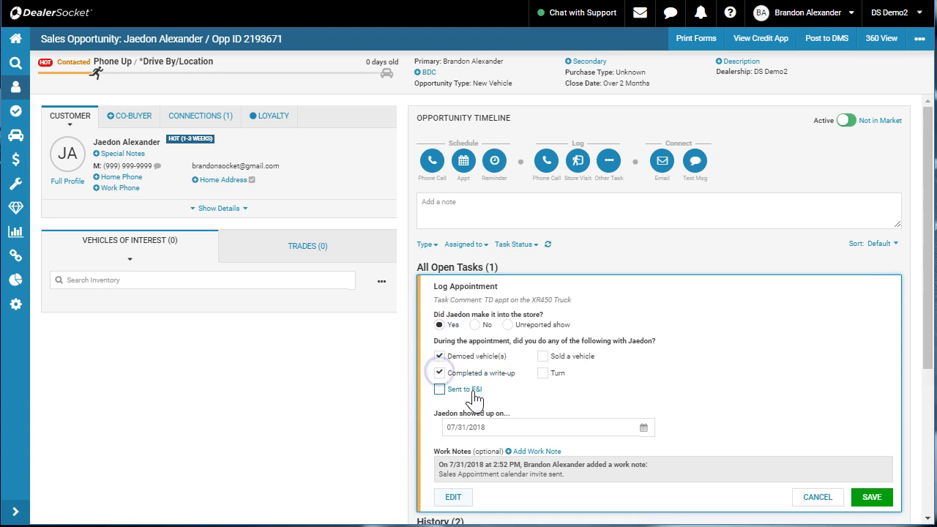
pyautogui.scroll(-2, 516, 440)
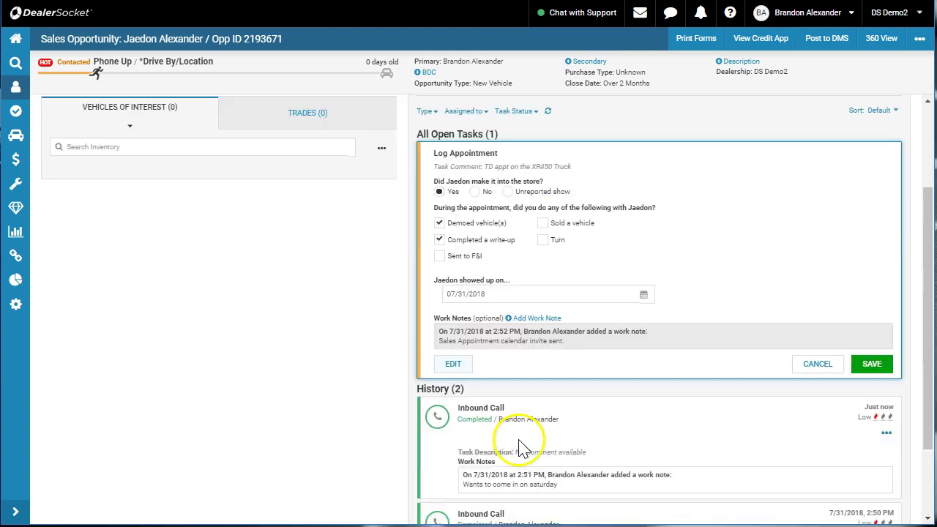
pyautogui.scroll(1, 548, 446)
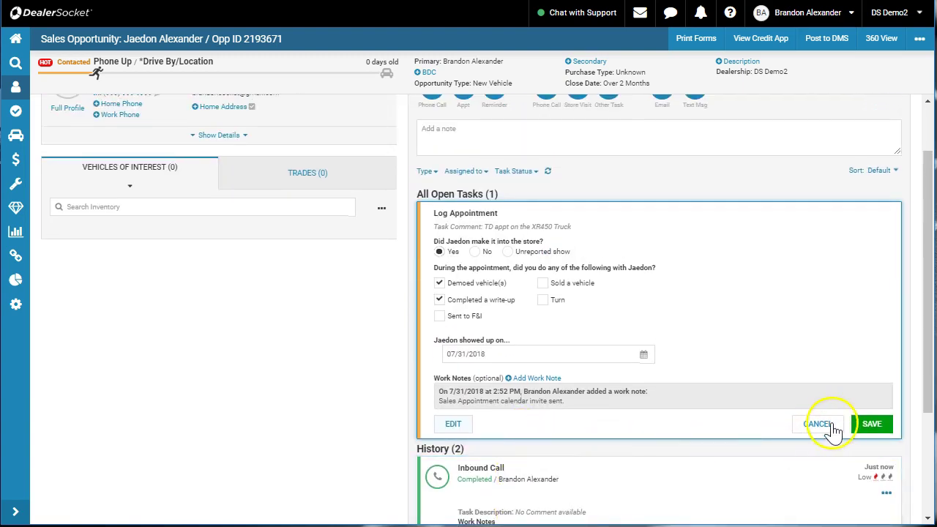
pyautogui.click(872, 425)
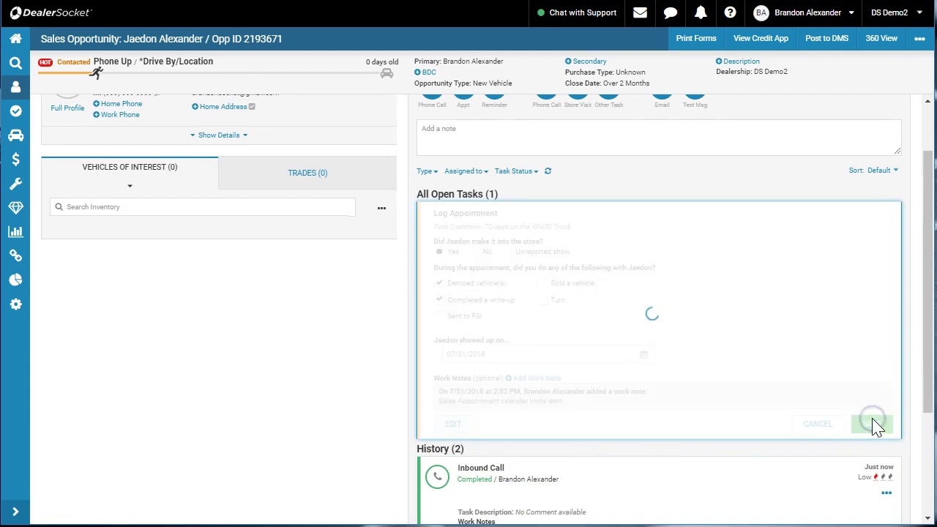
# Schedule an outbound call reminder for 08/07/2018 with the comment "call to see how the rest of their weekend was"
pyautogui.moveTo(73, 72)
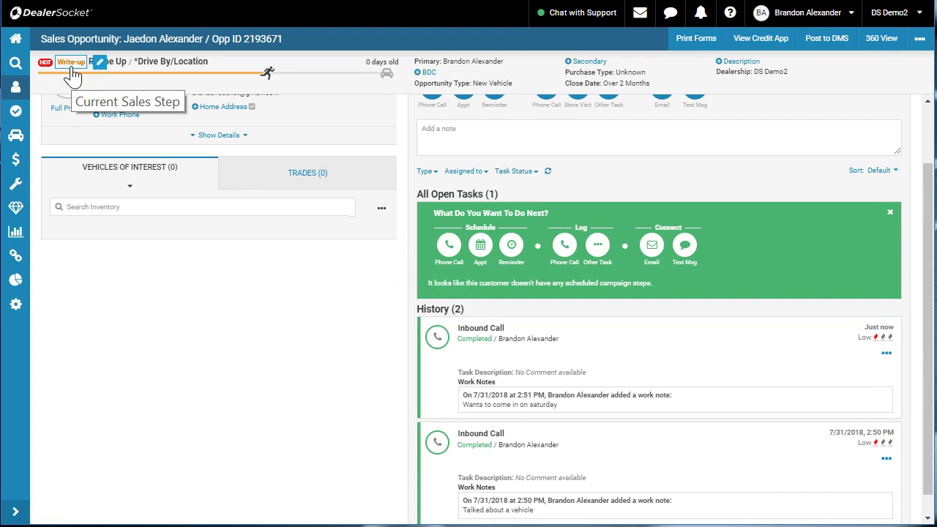
pyautogui.scroll(1, 503, 163)
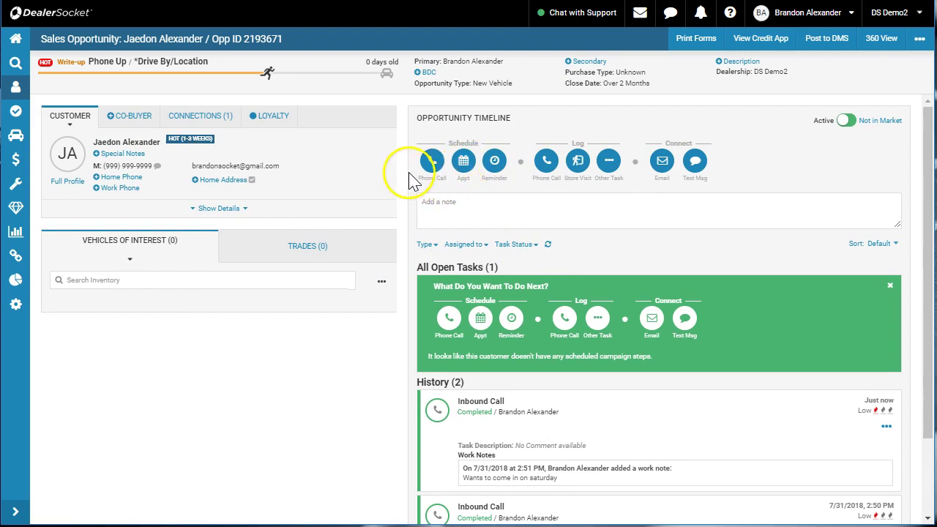
pyautogui.click(432, 161)
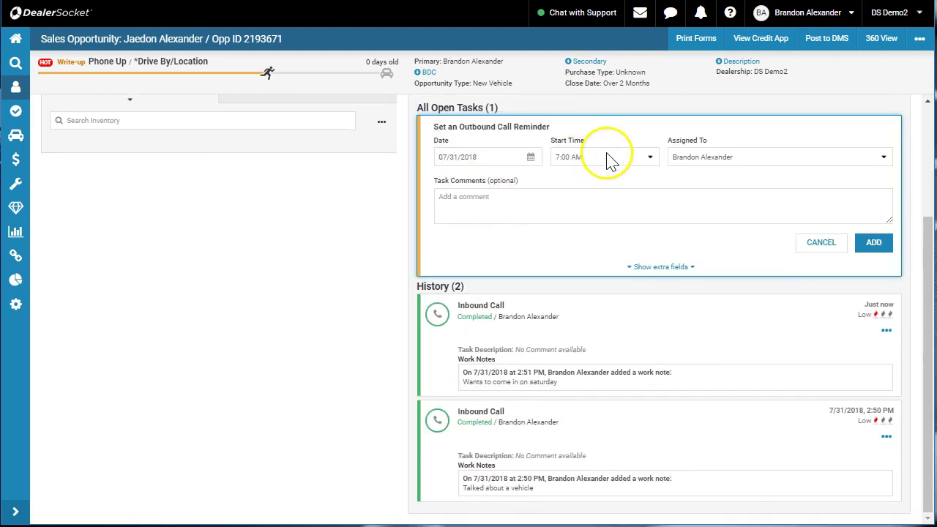
pyautogui.click(531, 156)
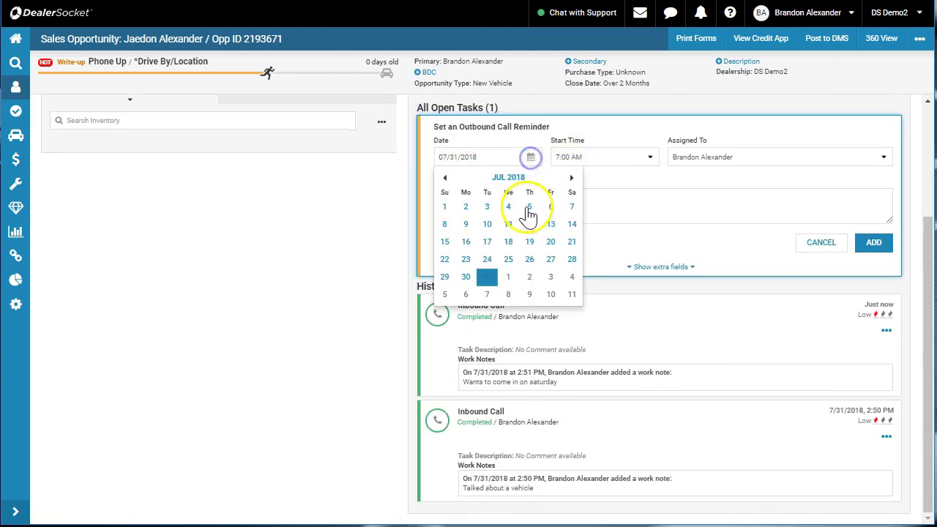
pyautogui.click(486, 297)
pyautogui.click(626, 217)
pyautogui.write('ca')
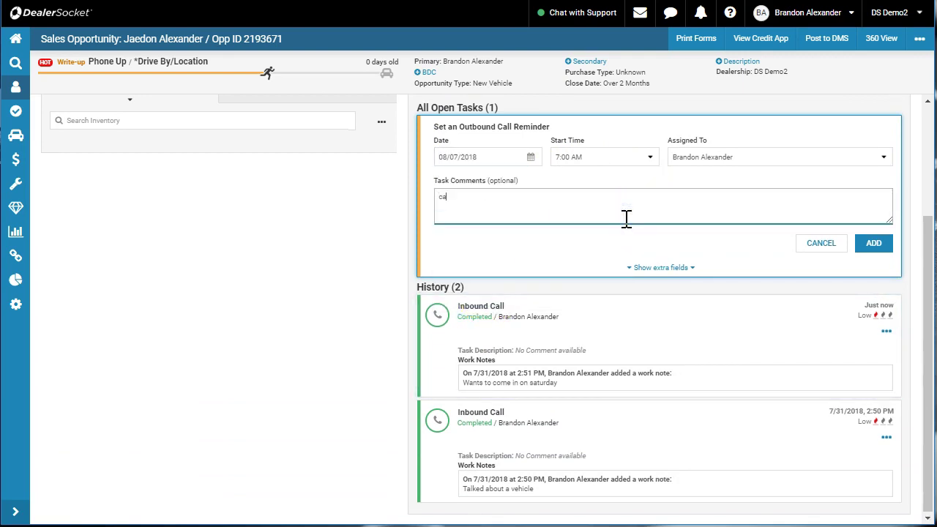
pyautogui.write('ll to see how the rest of their weekend was')
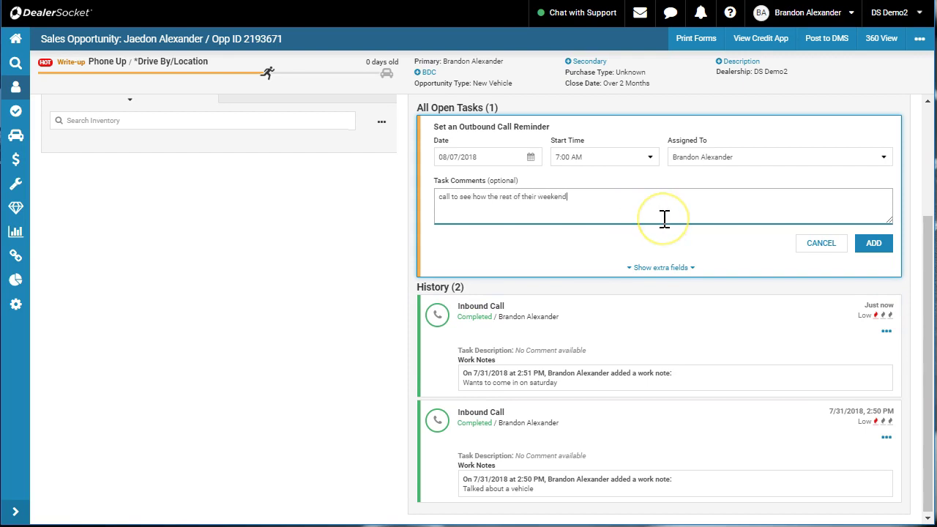
pyautogui.click(882, 248)
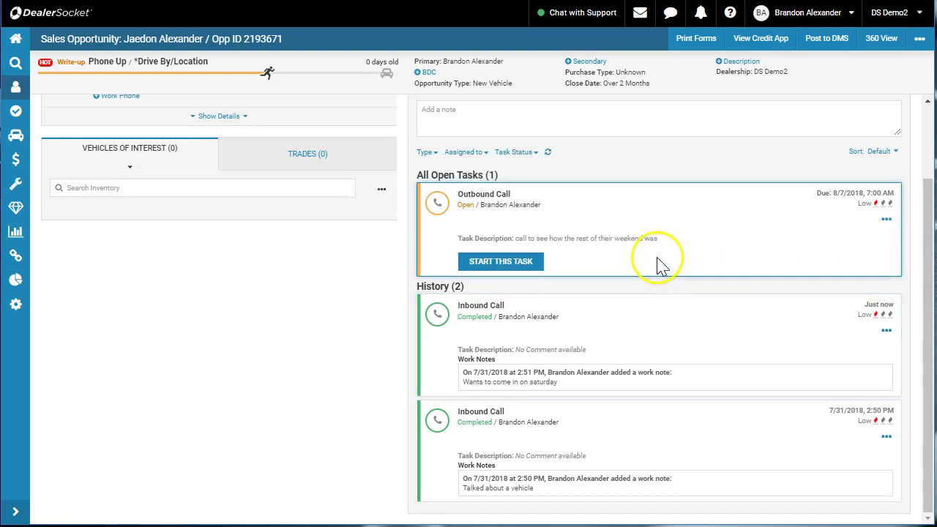
# Add a Send Email follow-up reminder with the comment "Send Vehile Orientation SHeet"
pyautogui.scroll(2, 654, 268)
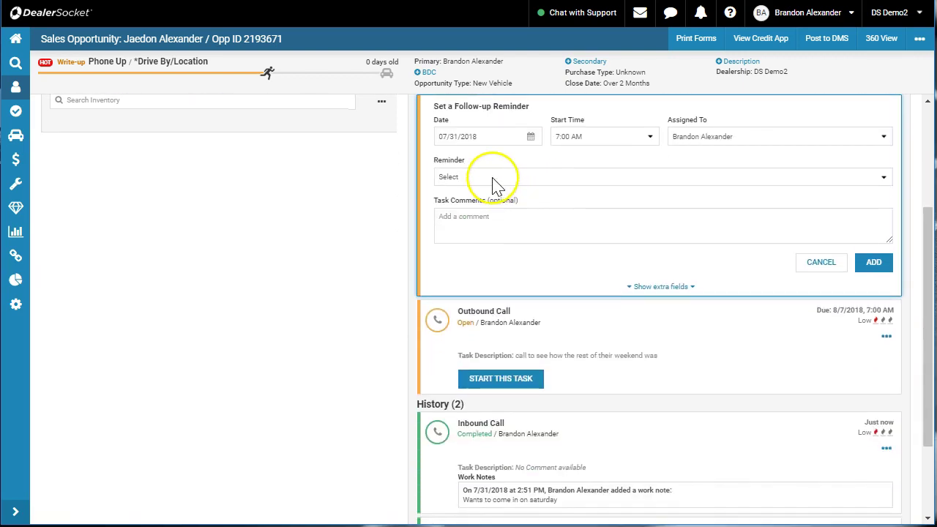
pyautogui.click(465, 178)
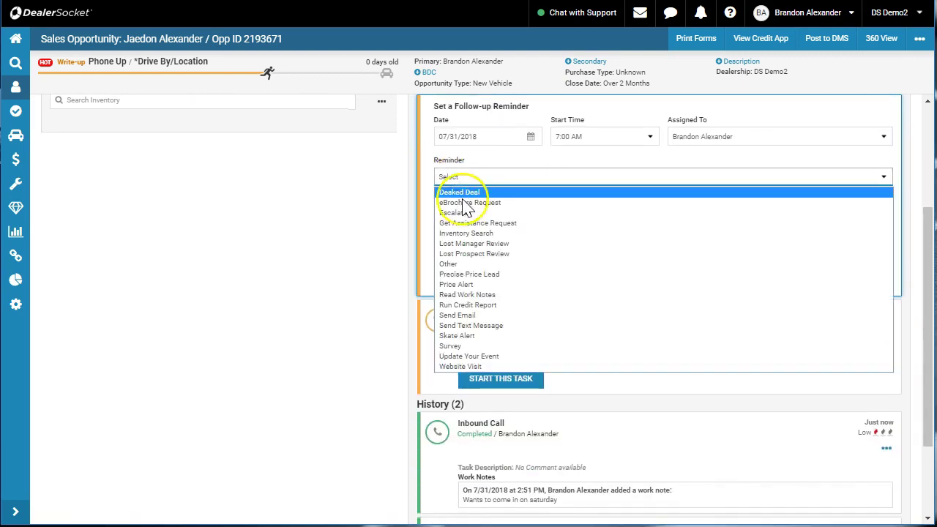
pyautogui.click(468, 315)
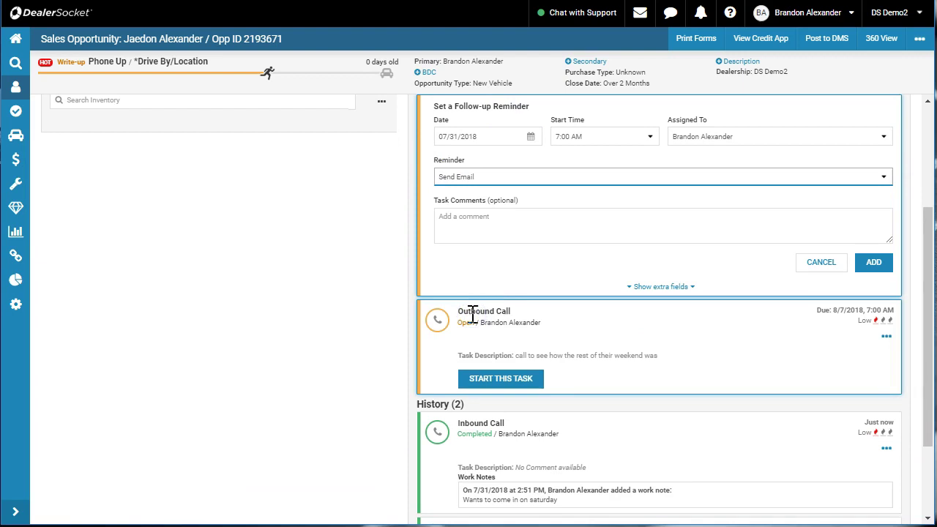
pyautogui.click(501, 222)
pyautogui.write('S')
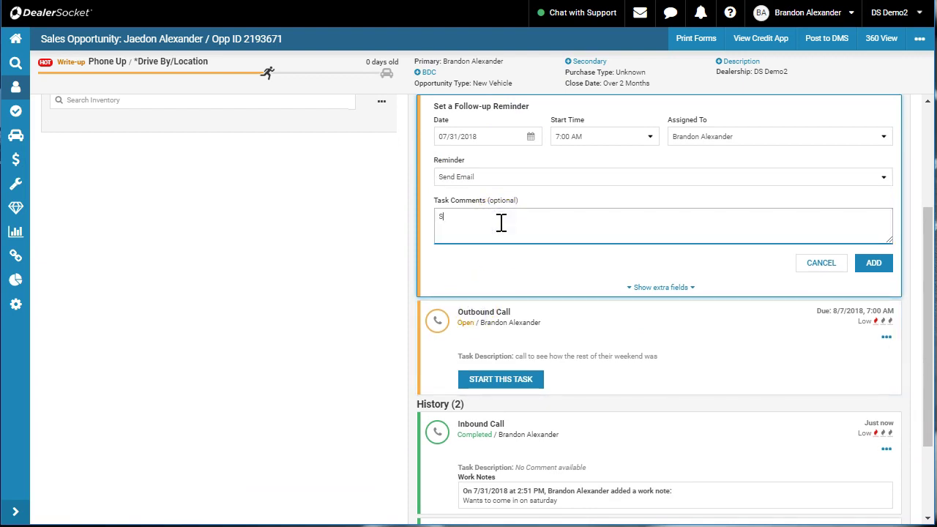
pyautogui.write('end Vehile Orientation SHeet')
pyautogui.click(871, 265)
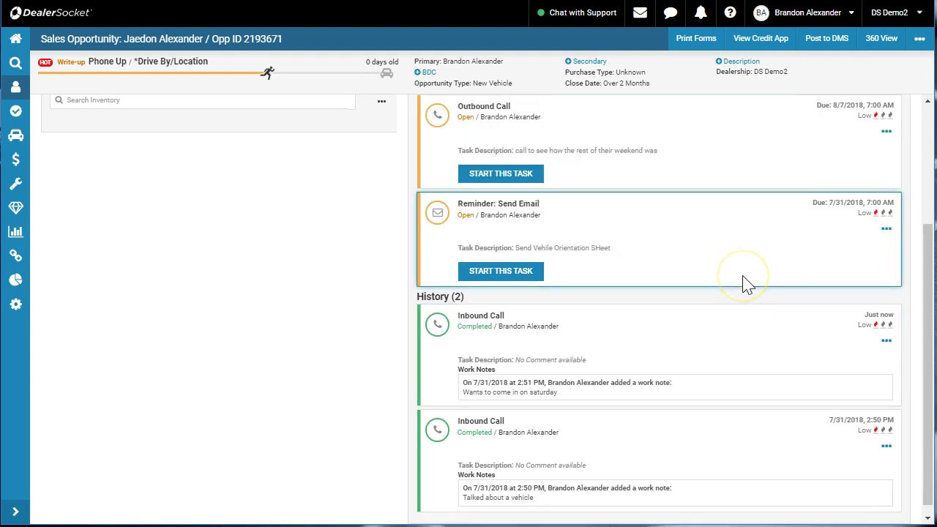
pyautogui.scroll(3, 743, 282)
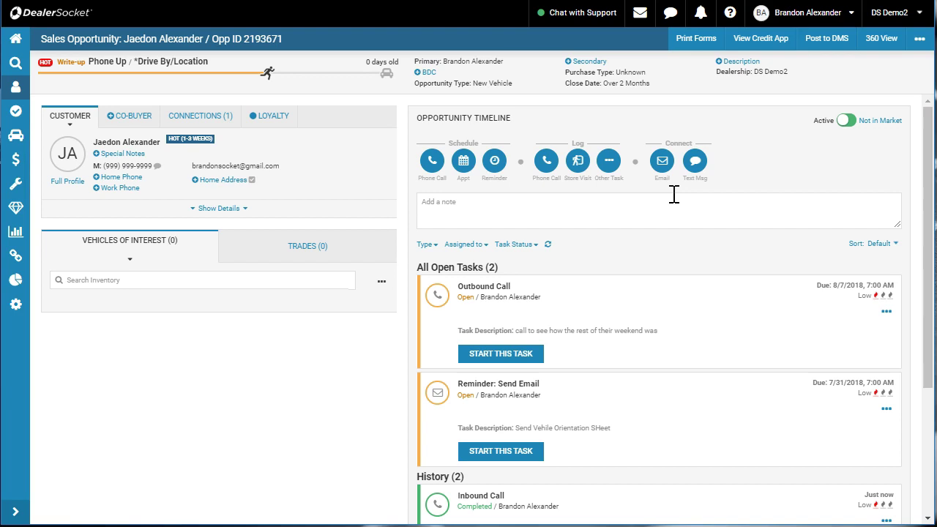
pyautogui.click(695, 174)
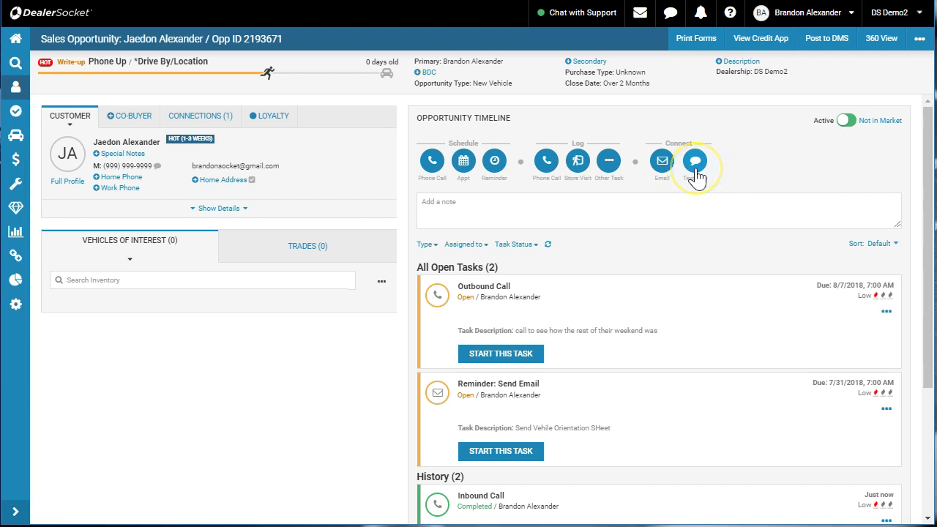